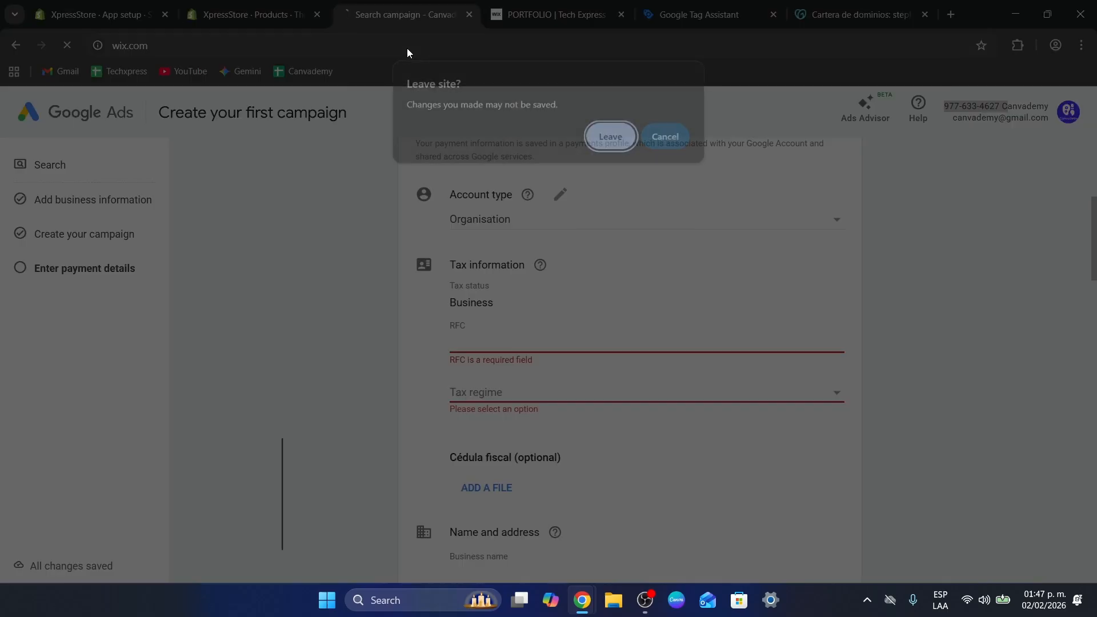
Leave the Google Ads page for Wix and open the Tech Express Portfol site's dashboard, checking its available site actions
click(623, 142)
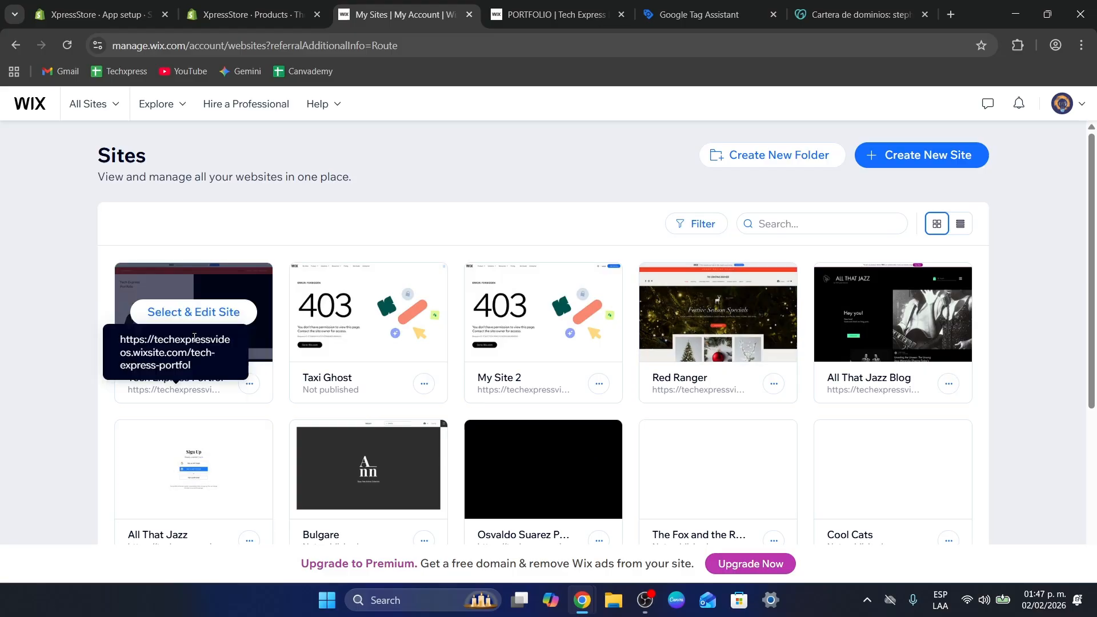
click(221, 312)
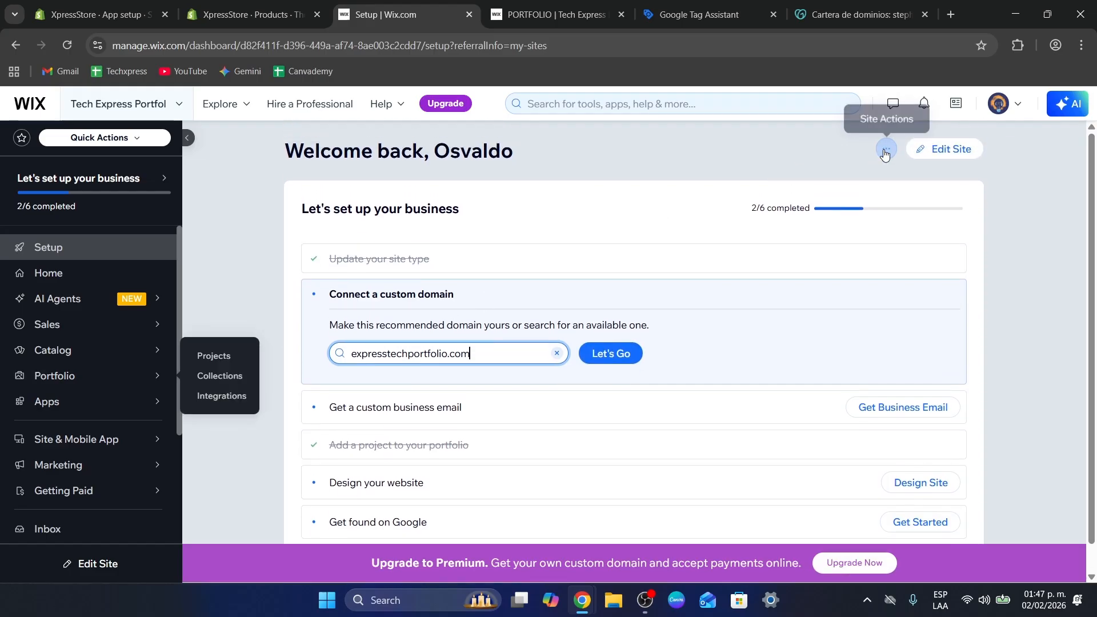
click(886, 150)
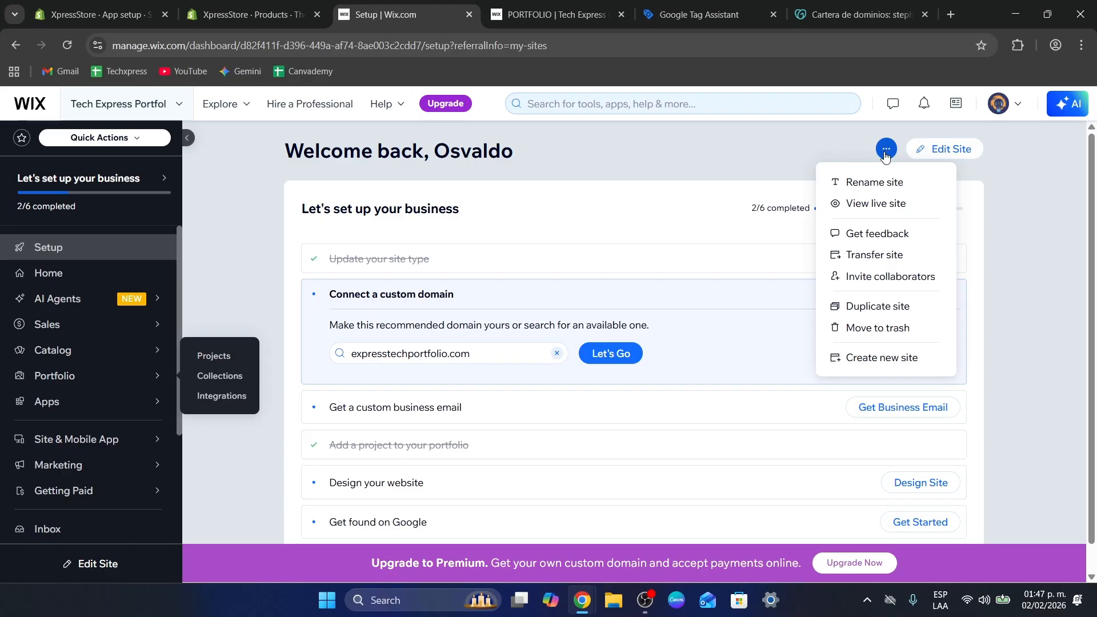
click(885, 155)
Open the Domains section of the site's settings and go on to the page for connecting a domain
scroll(678, 260, down, 1)
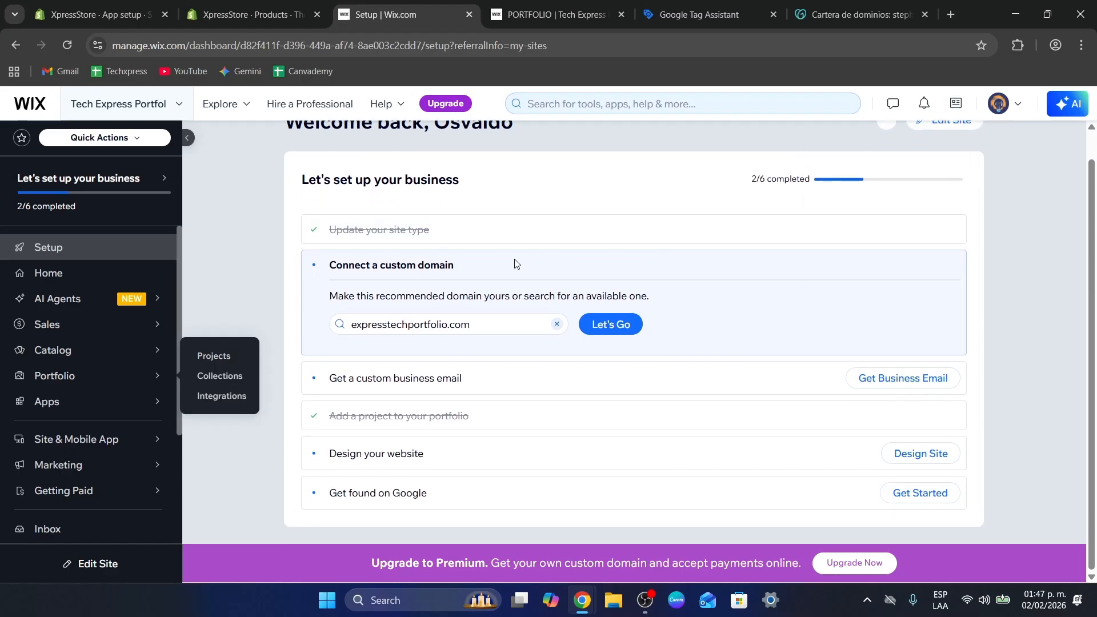
drag(516, 263, 326, 268)
scroll(142, 321, down, 3)
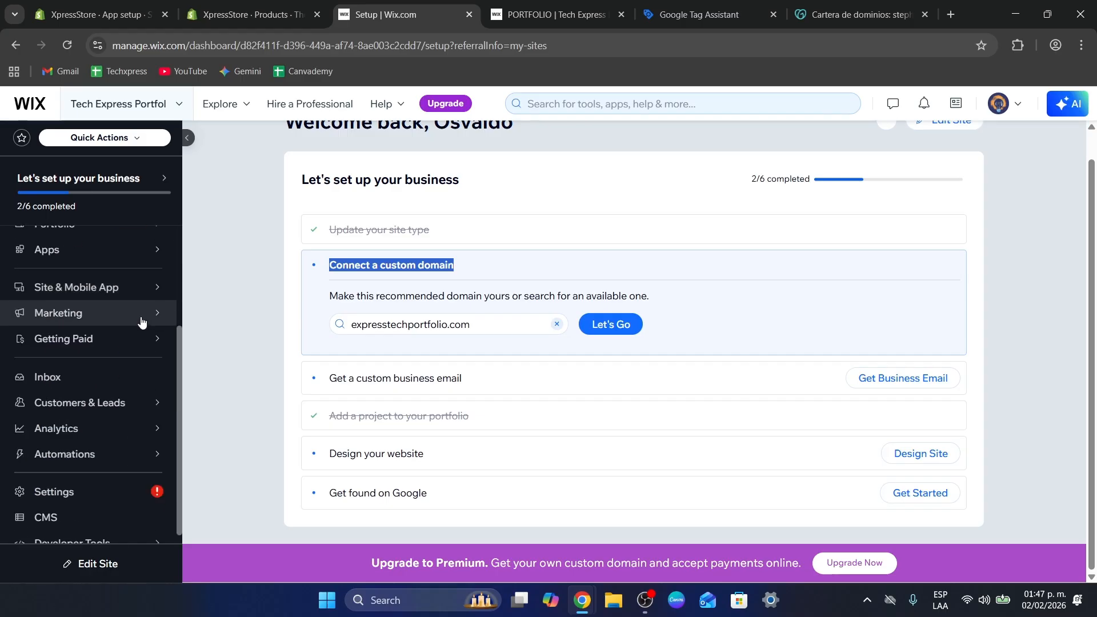
scroll(142, 322, down, 1)
click(110, 489)
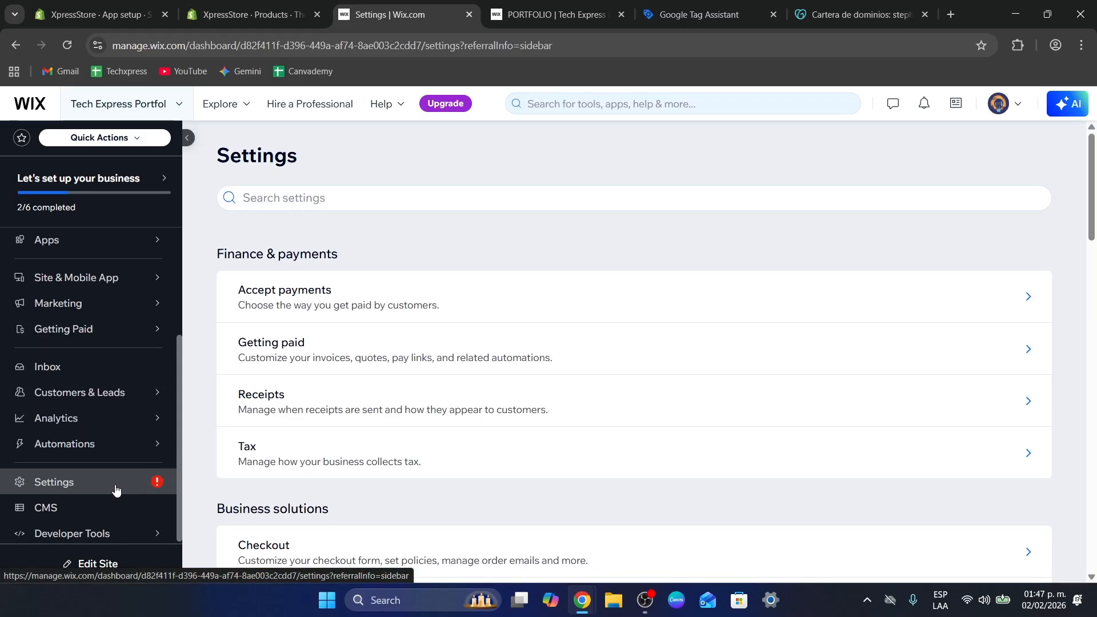
scroll(459, 407, down, 9)
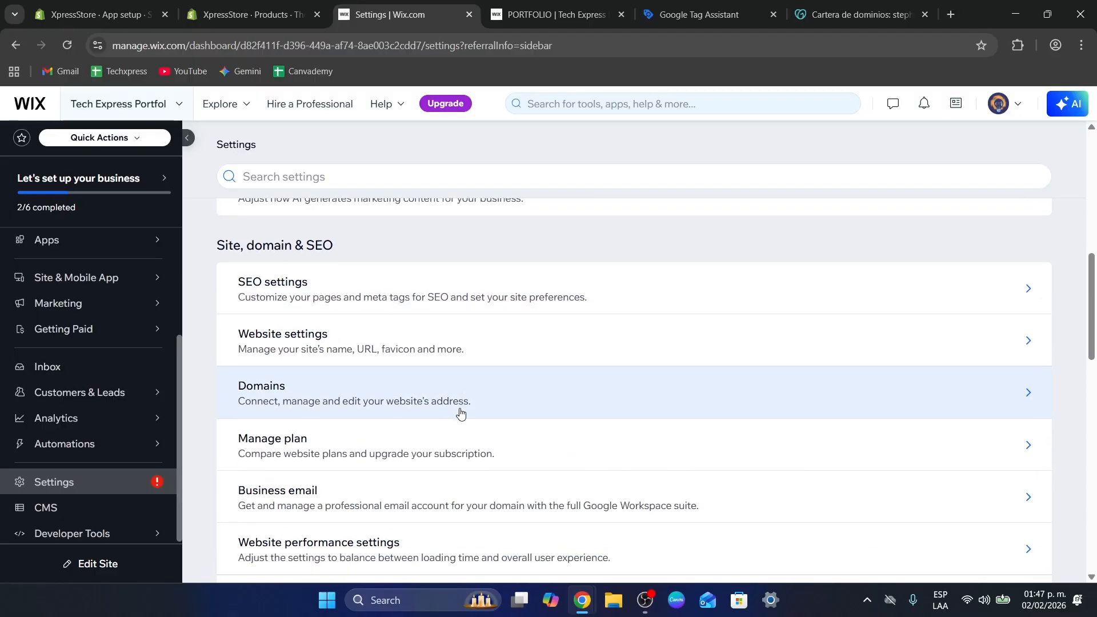
scroll(461, 414, down, 5)
scroll(460, 416, up, 3)
click(454, 289)
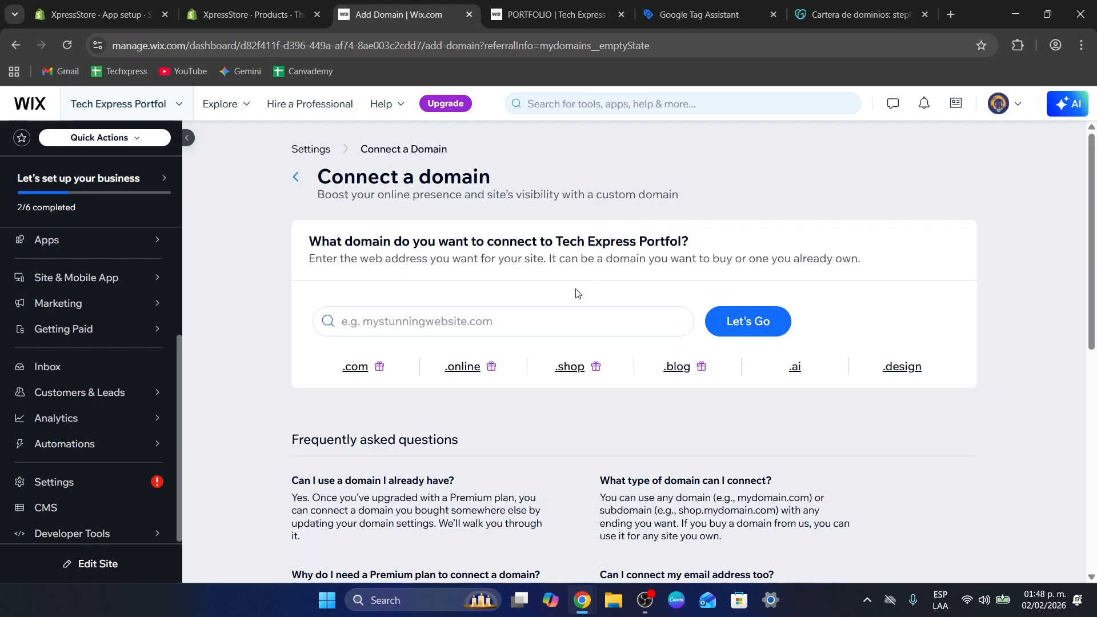
Check the FAQ about using an already owned domain and close the Google Tag Assistant and PORTFOLIO browser pages
scroll(576, 293, down, 1)
drag(338, 172, 696, 178)
scroll(769, 222, up, 1)
click(649, 321)
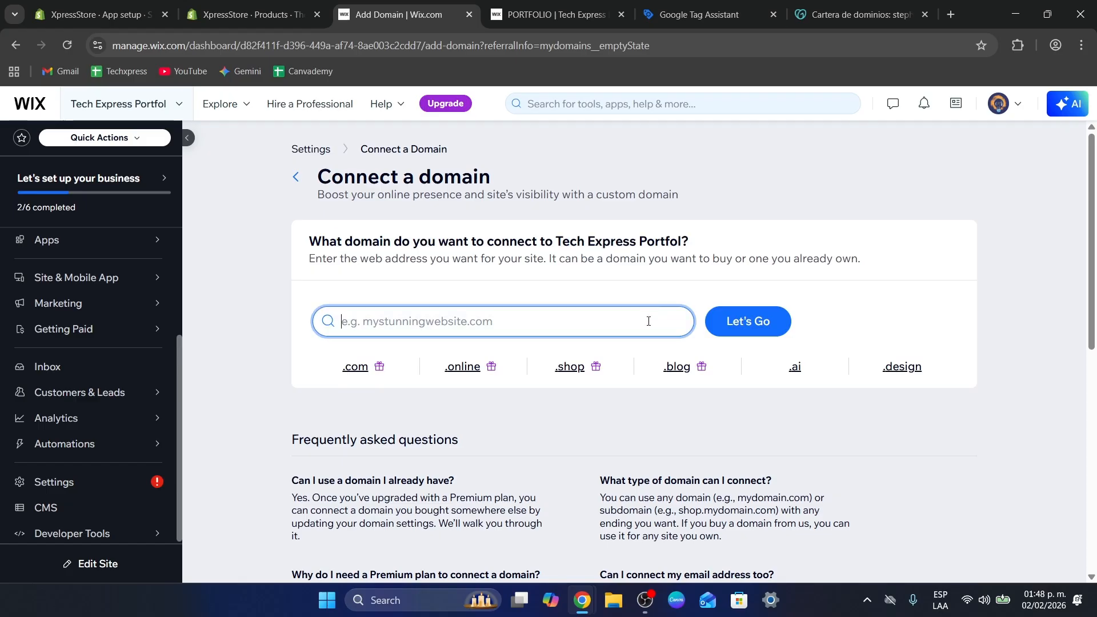
drag(858, 4, 885, 5)
click(772, 18)
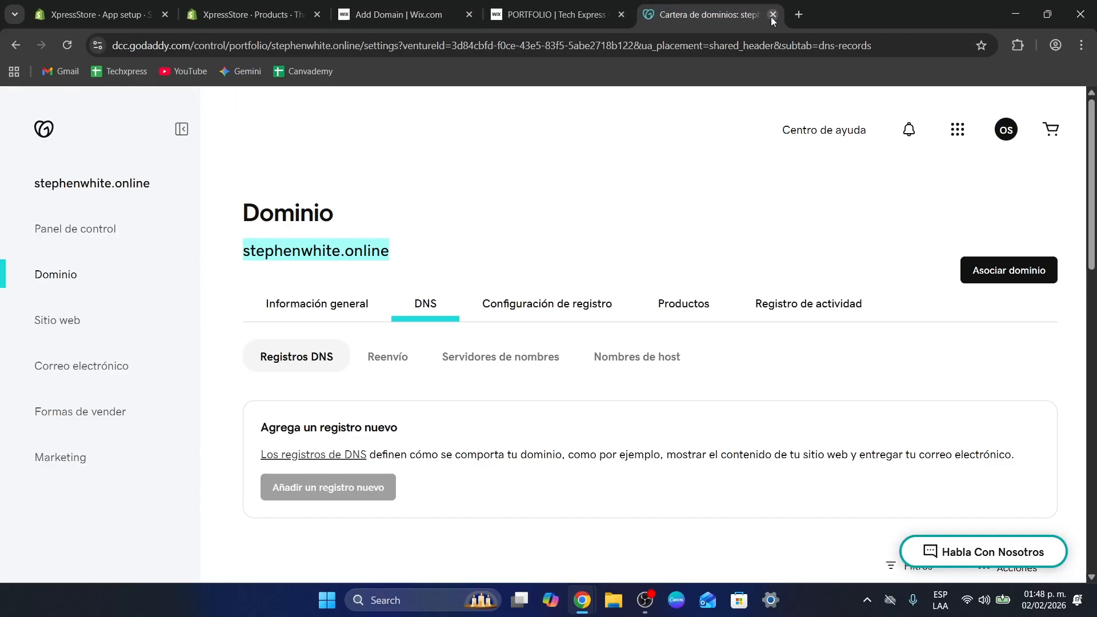
click(557, 14)
click(621, 15)
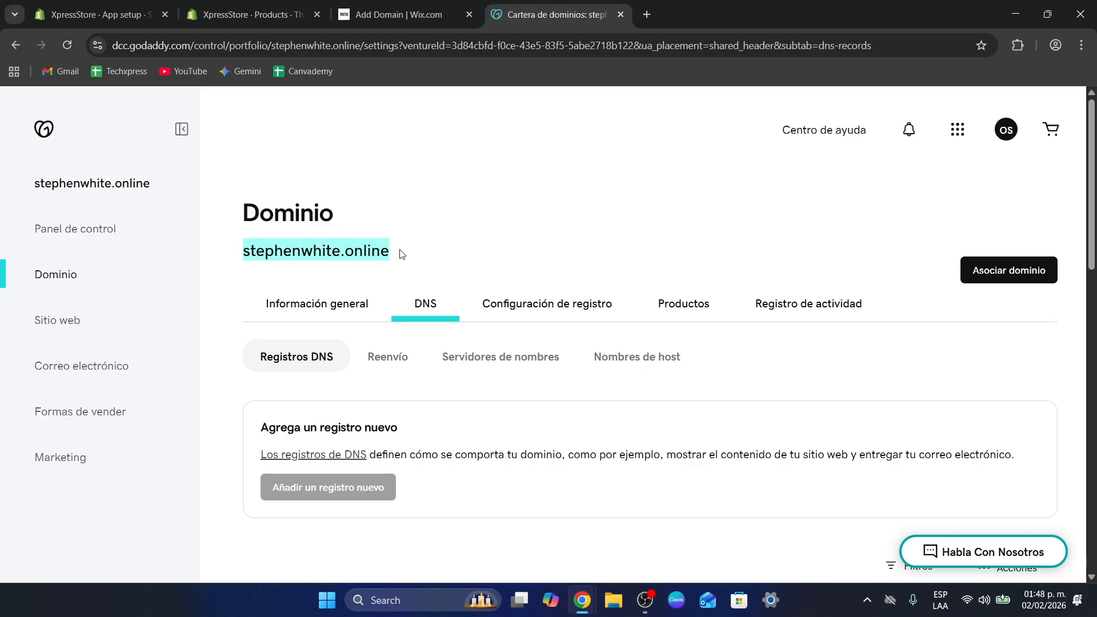
Copy the .online domain name from GoDaddy and submit it in Wix as the domain to connect to Tech Express Portfol
key(ctrl+c)
click(435, 14)
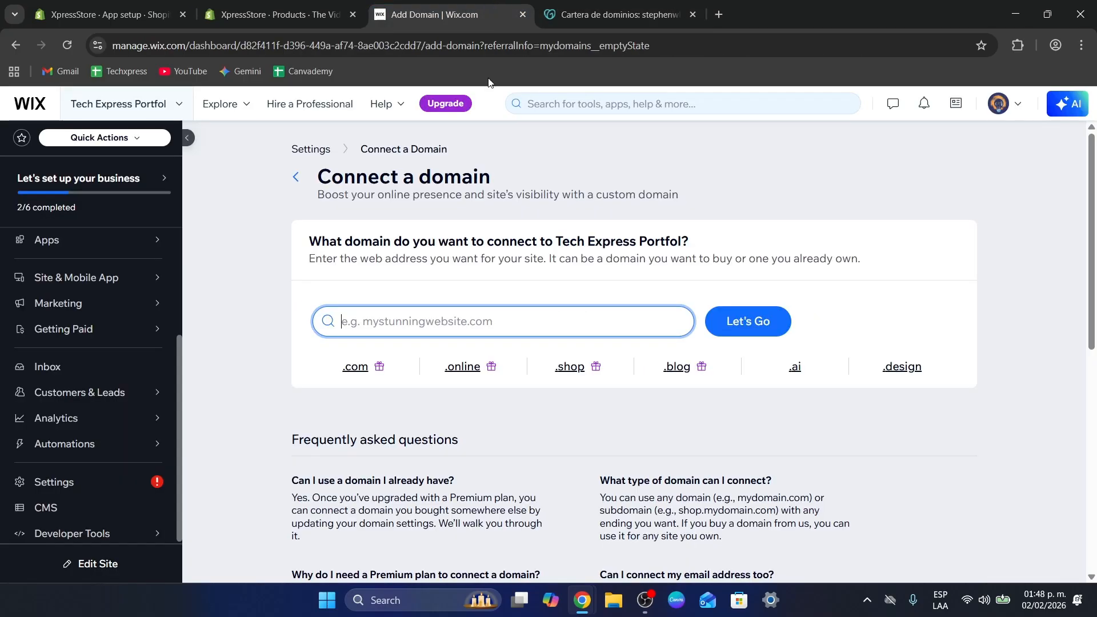
key(ctrl+v)
click(740, 321)
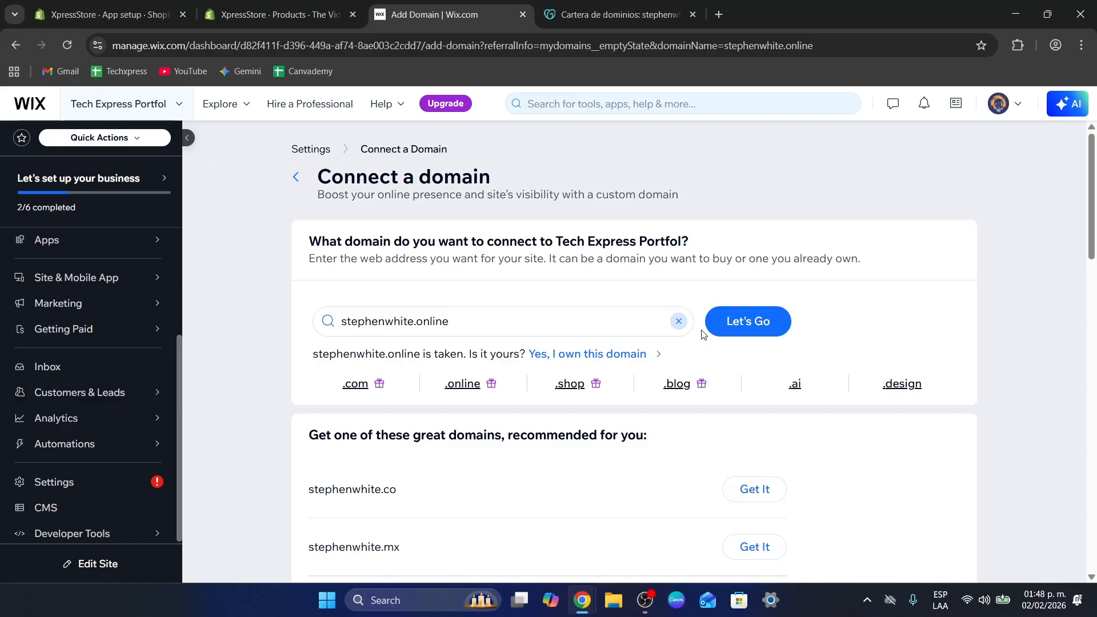
Try to claim the .online domain as already owned and dismiss the Premium plan upgrade offer
scroll(703, 334, down, 3)
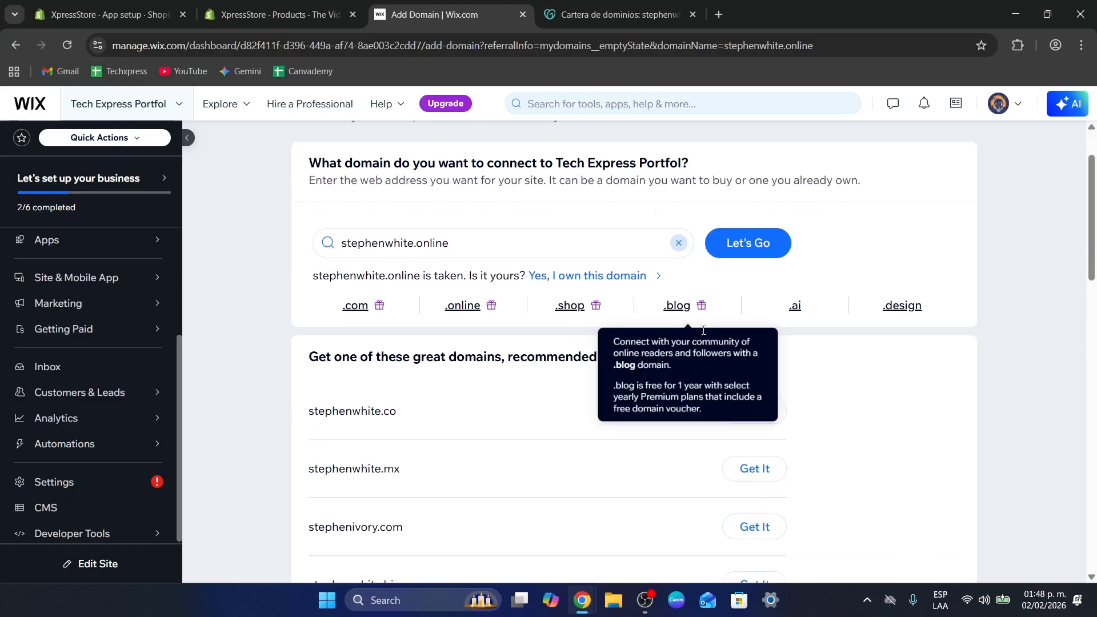
scroll(643, 387, up, 1)
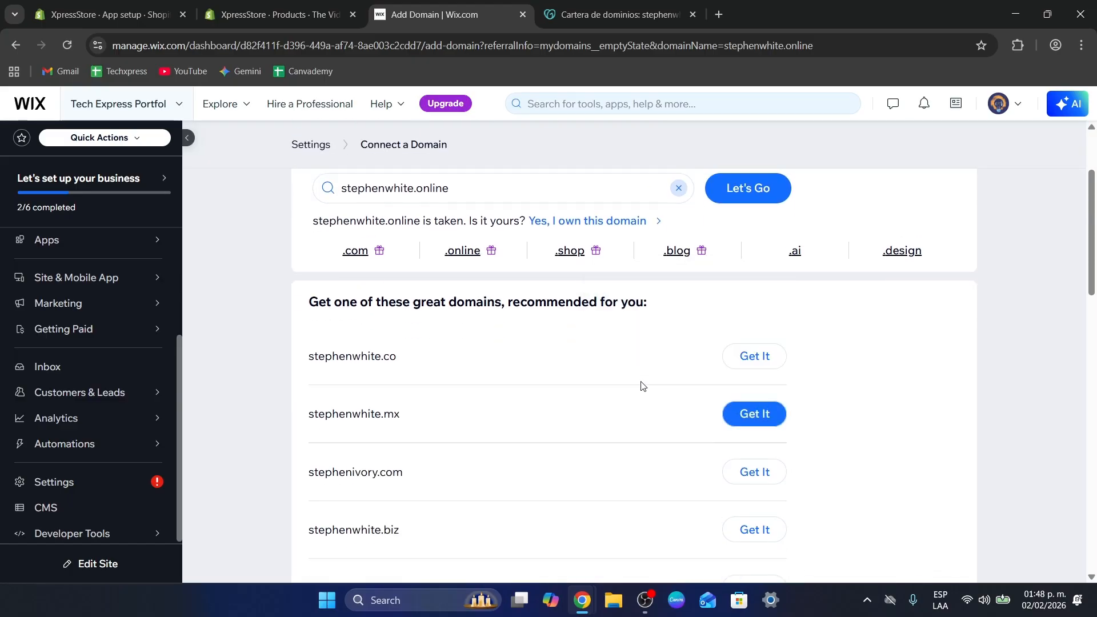
drag(313, 295, 525, 297)
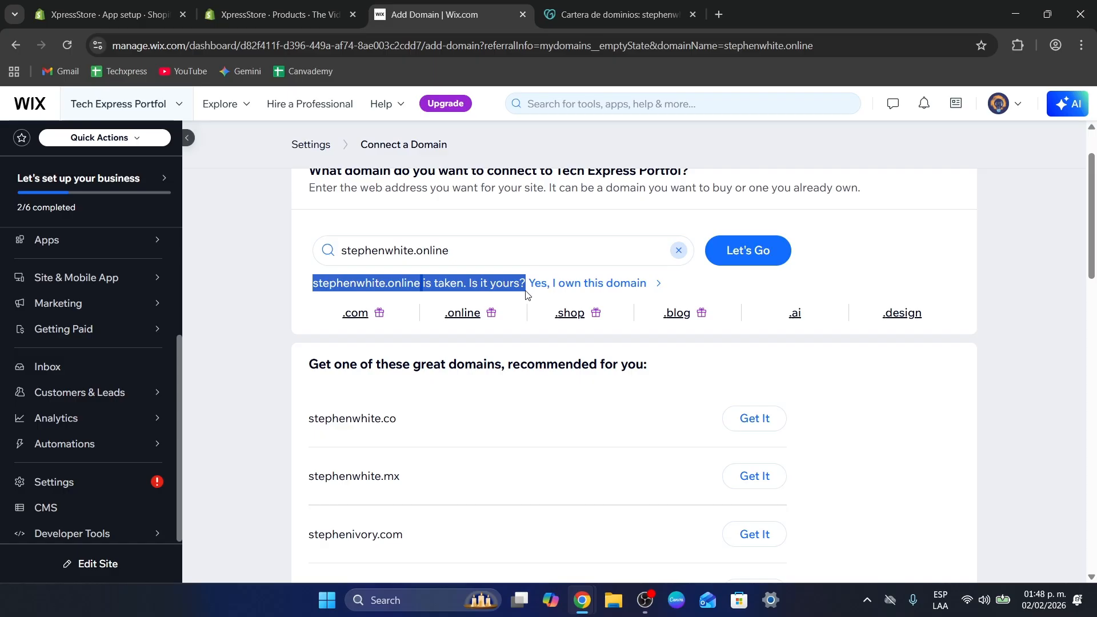
click(549, 284)
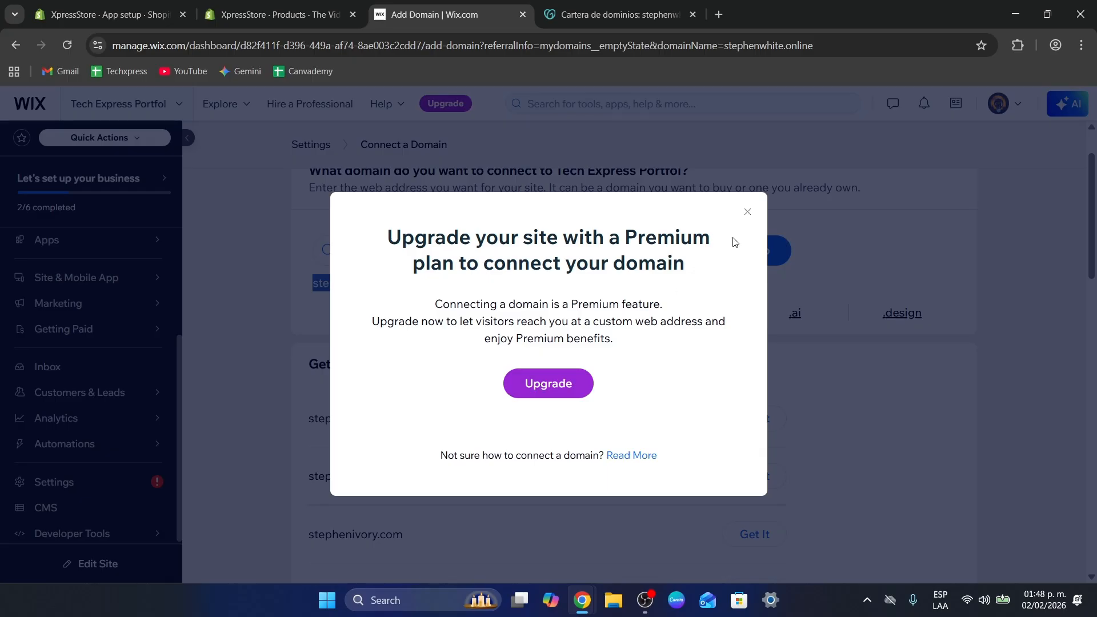
click(748, 212)
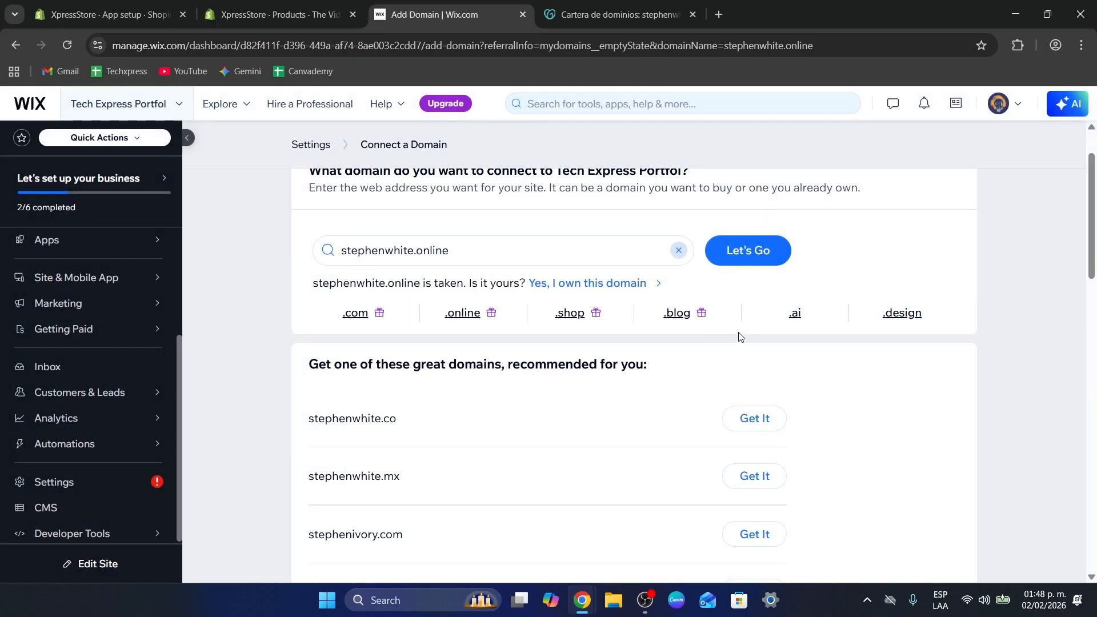
Start buying the recommended .co domain on its own, without a Premium plan
click(750, 419)
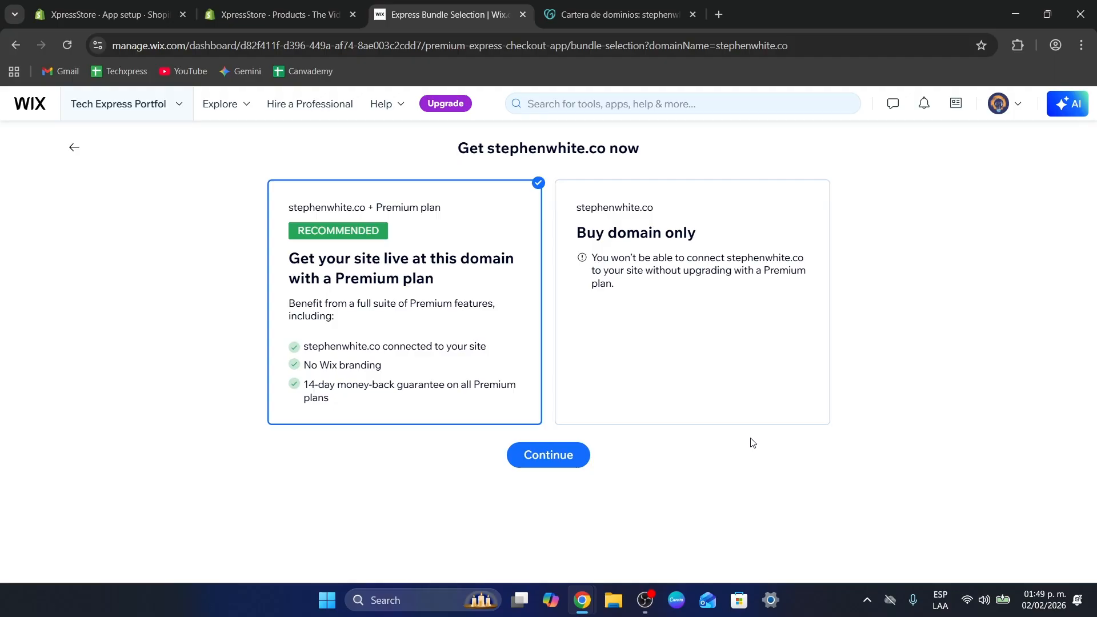
click(726, 359)
click(540, 459)
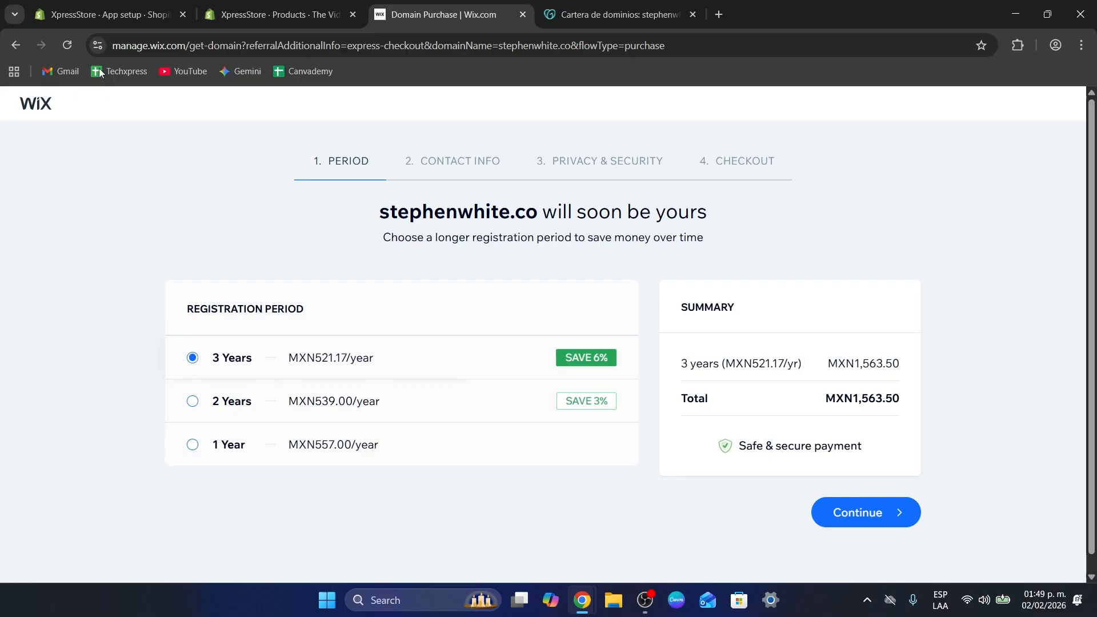
Switch to GoDaddy, reopen the .online domain's settings and examine its DNS records
click(616, 14)
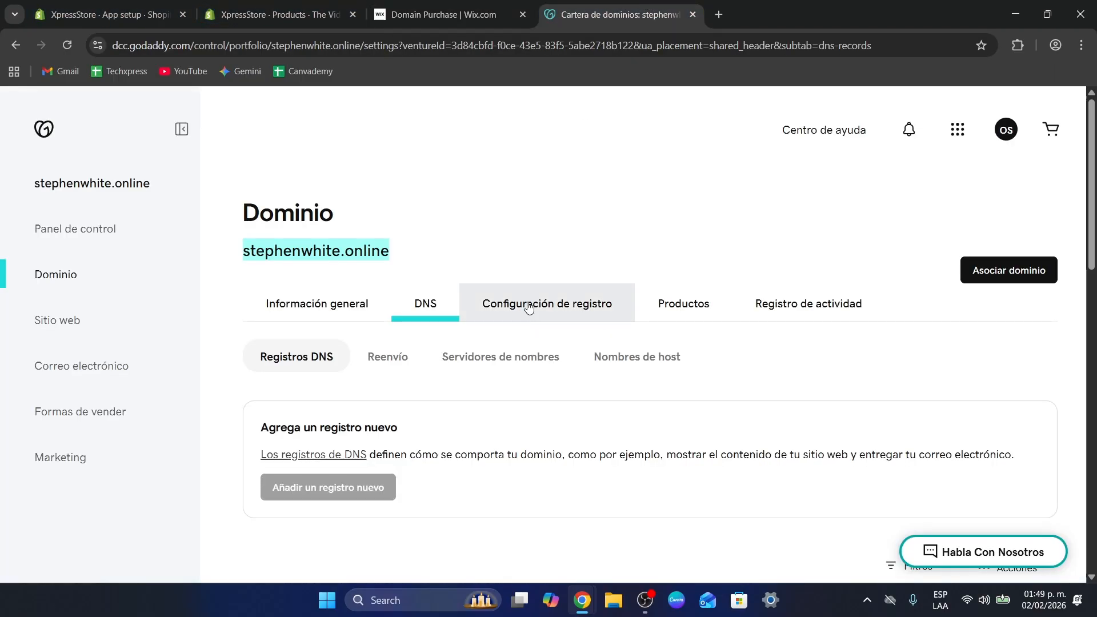
scroll(522, 240, down, 1)
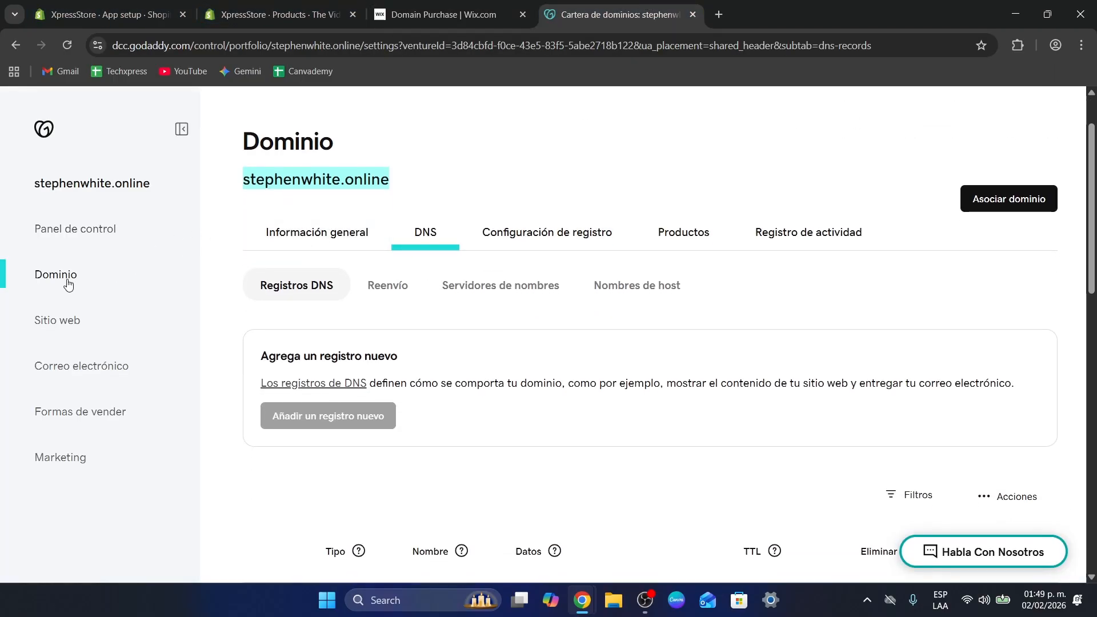
click(49, 276)
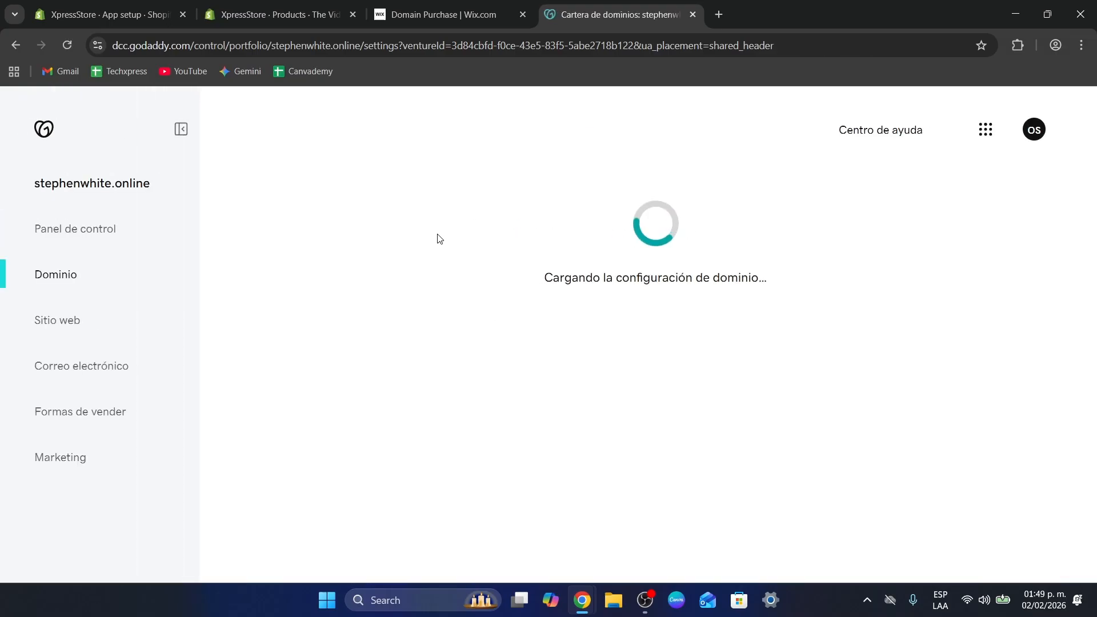
click(429, 377)
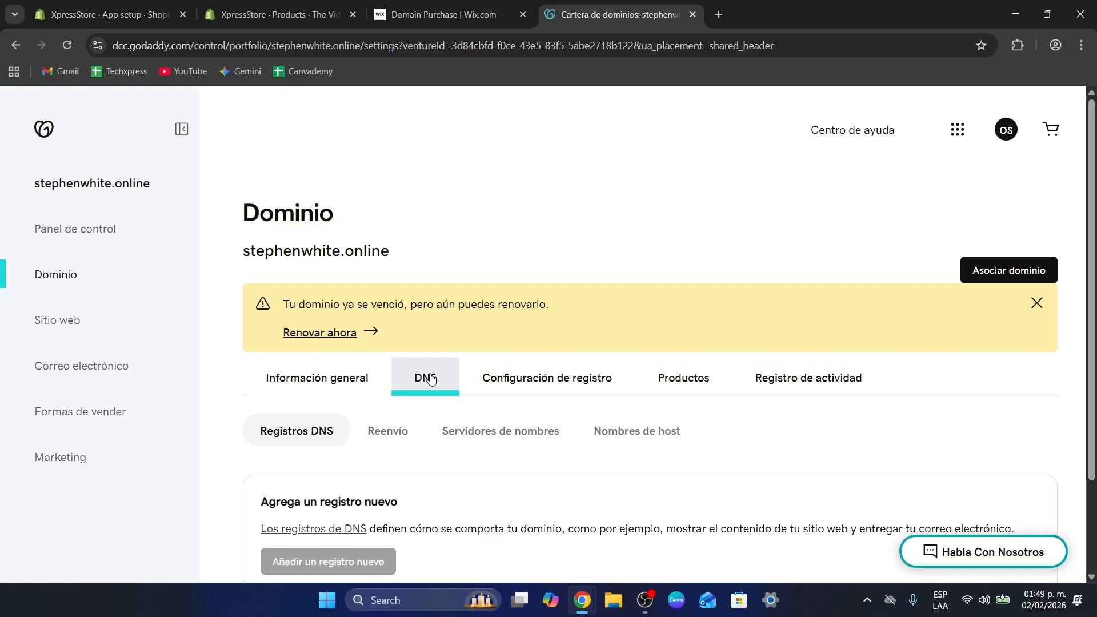
scroll(400, 400, down, 3)
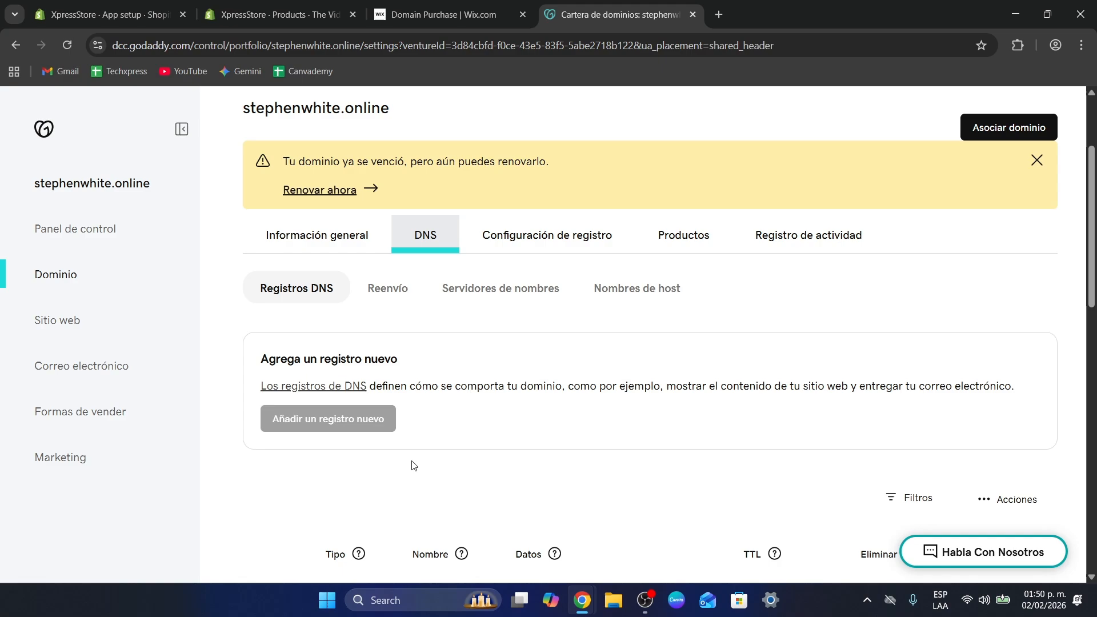
scroll(415, 466, down, 5)
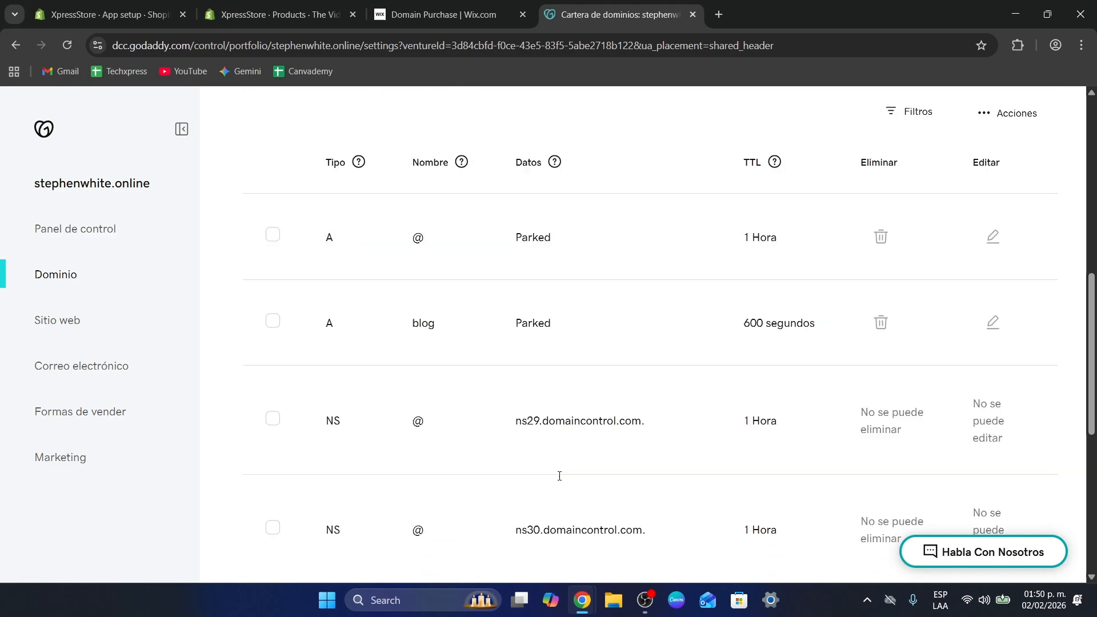
Back out of the .co domain purchase to Wix's Connect a domain page, examining GoDaddy's blog A record in between
click(443, 15)
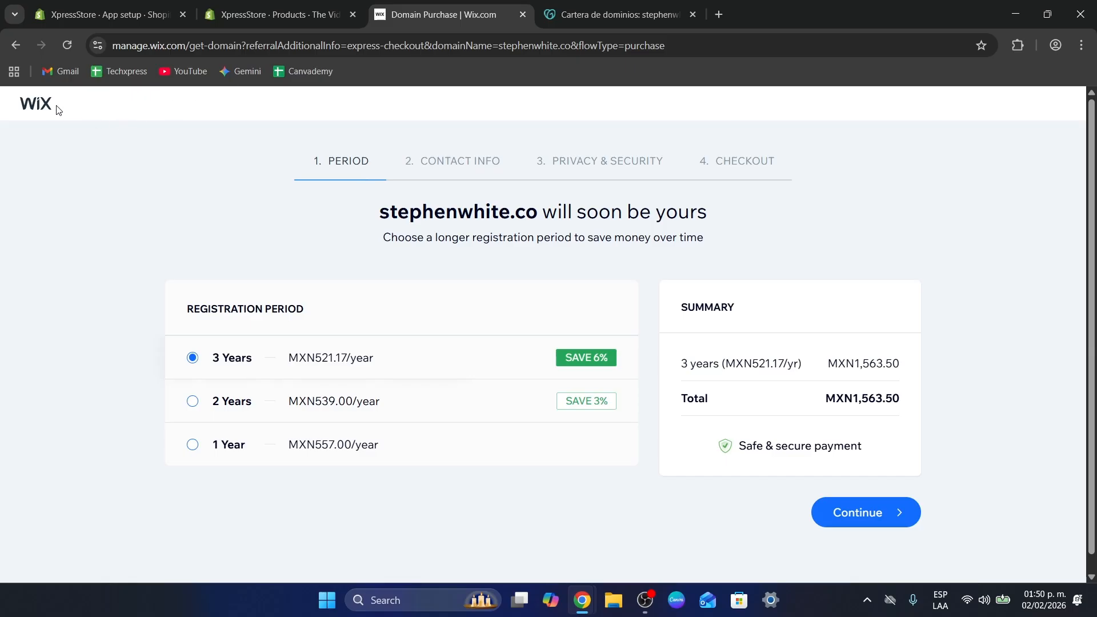
click(15, 46)
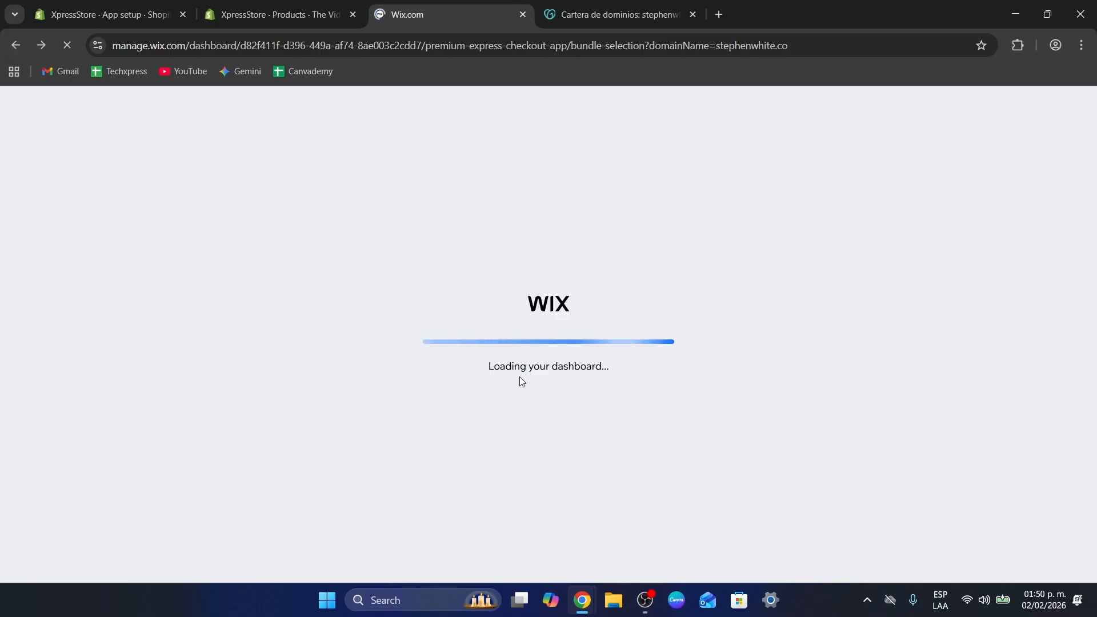
key(ctrl+Tab)
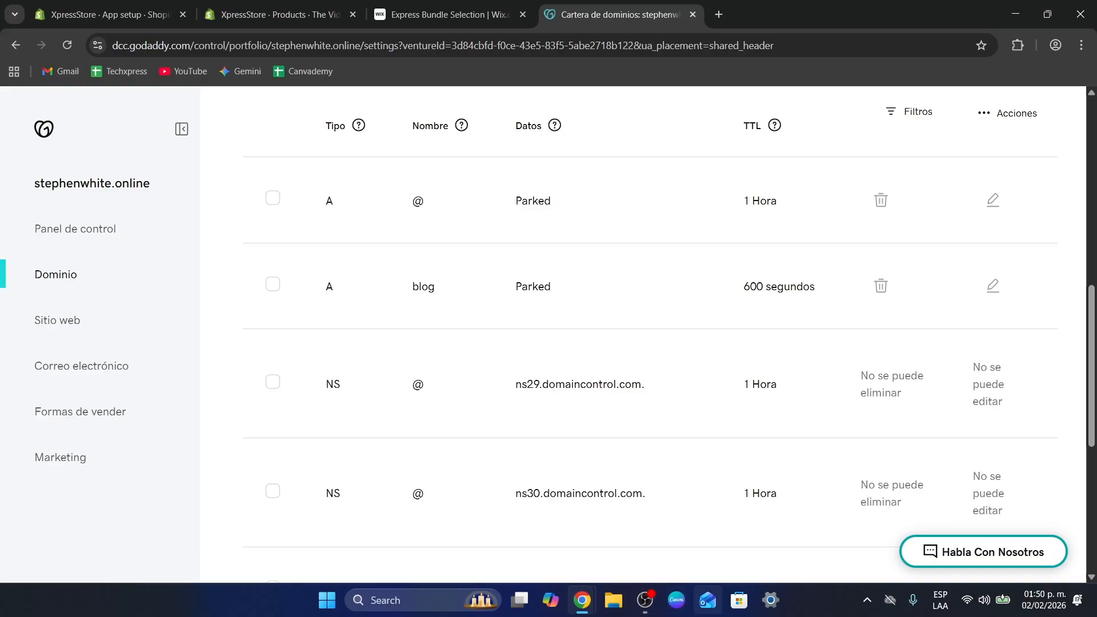
drag(323, 285, 440, 293)
drag(514, 288, 628, 294)
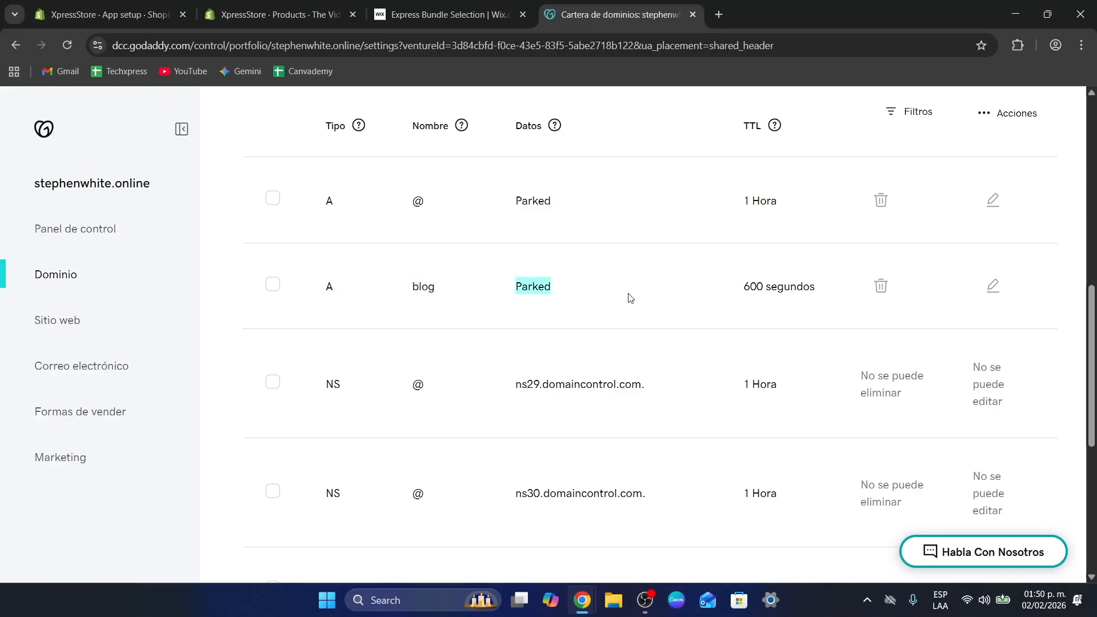
click(451, 14)
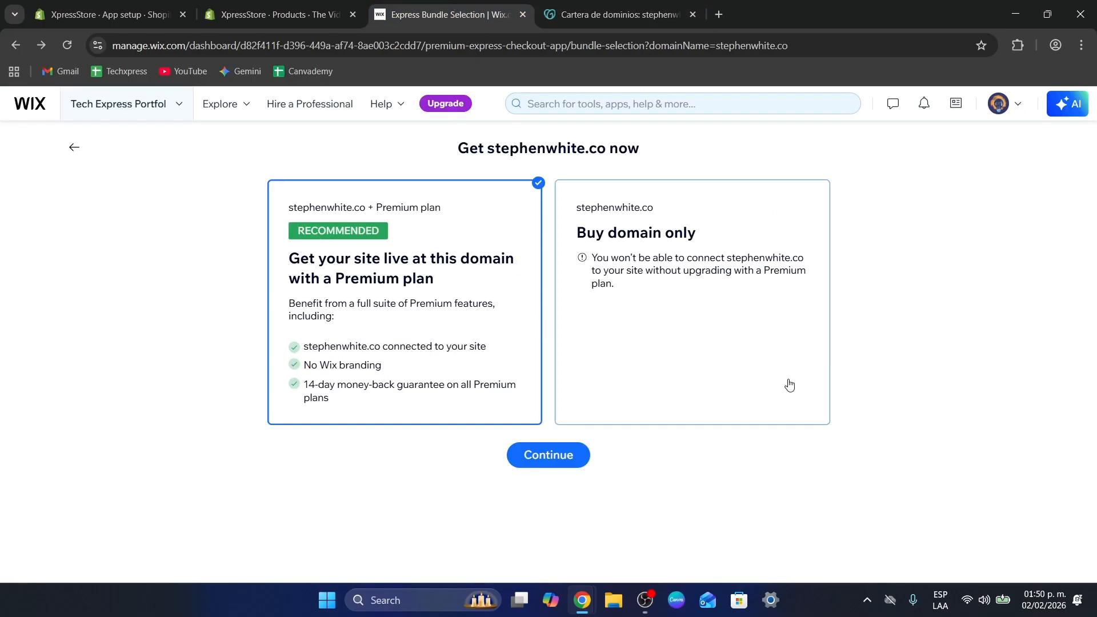
click(70, 152)
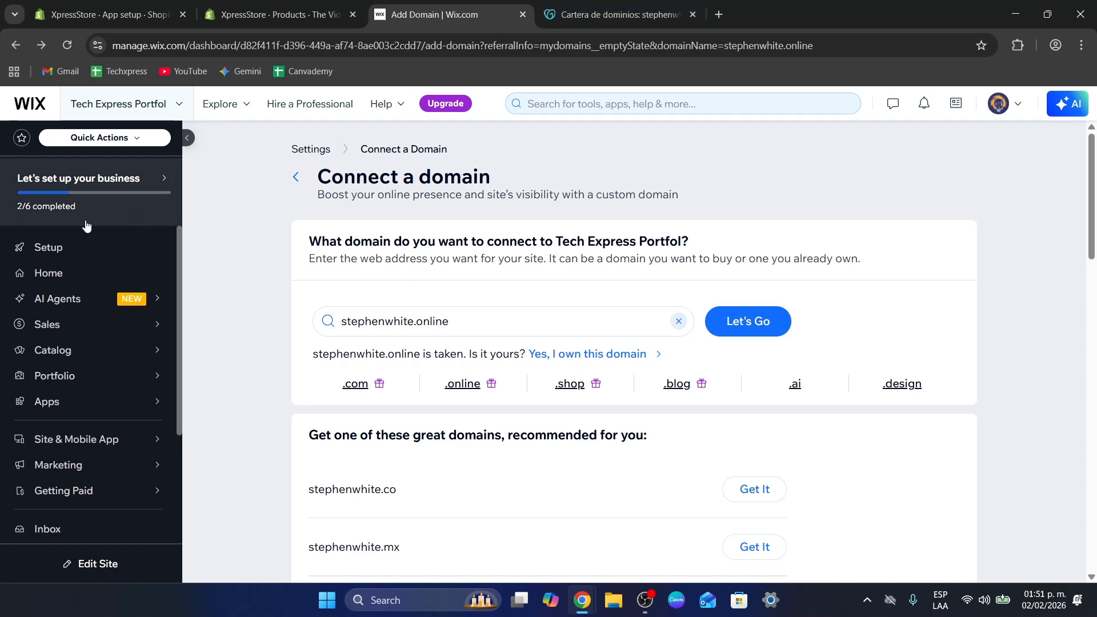
Open the site's Home overview in Wix and return to the .online domain's page in GoDaddy
click(67, 256)
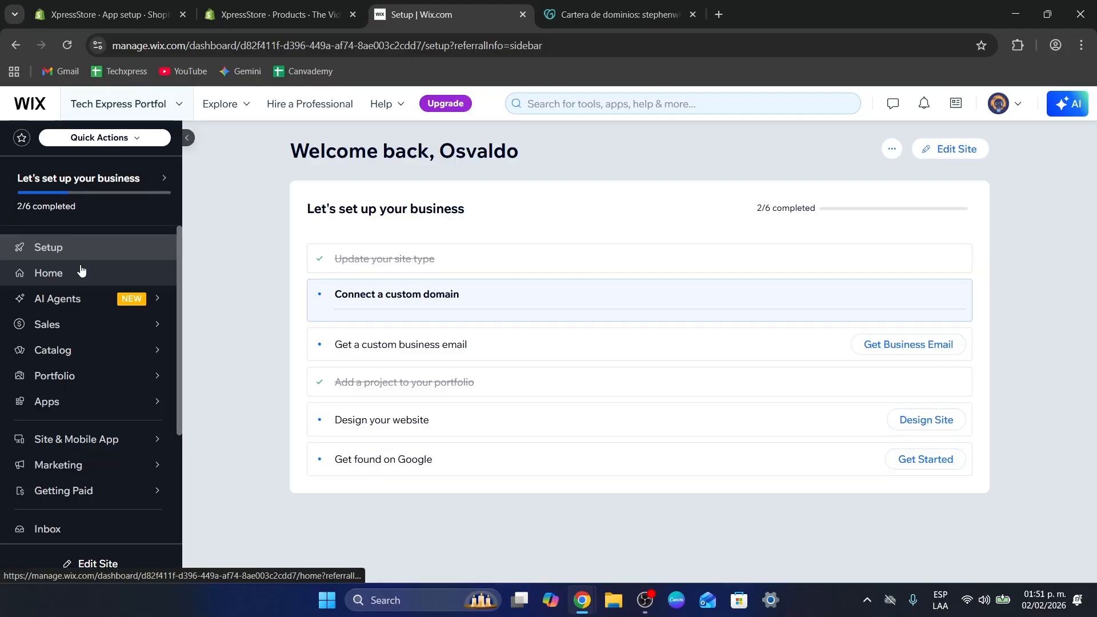
click(81, 272)
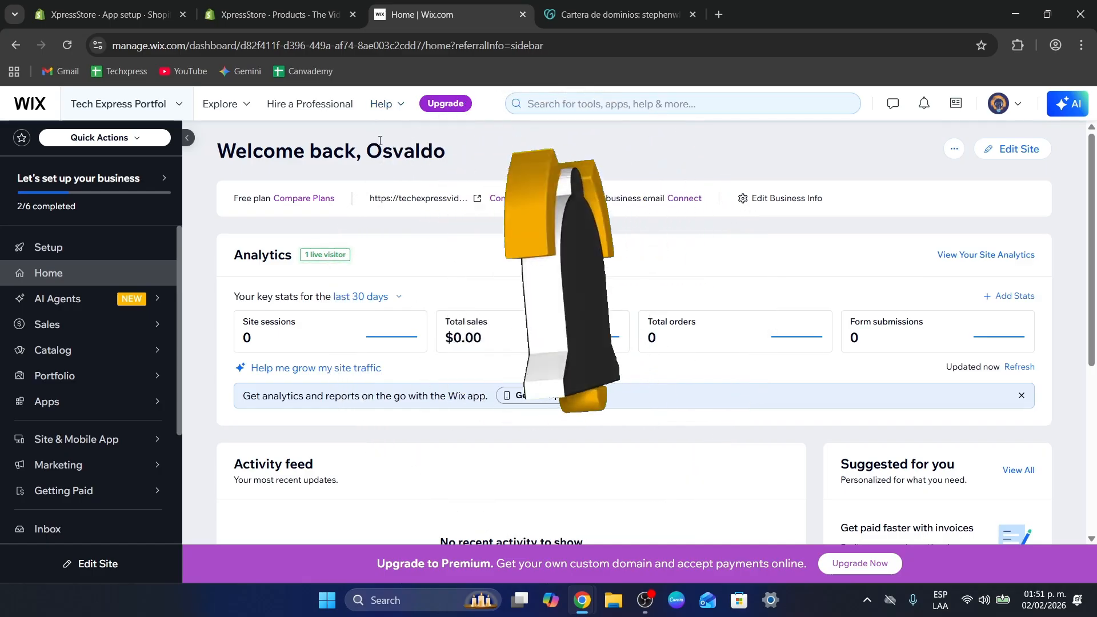
click(575, 7)
scroll(622, 304, up, 10)
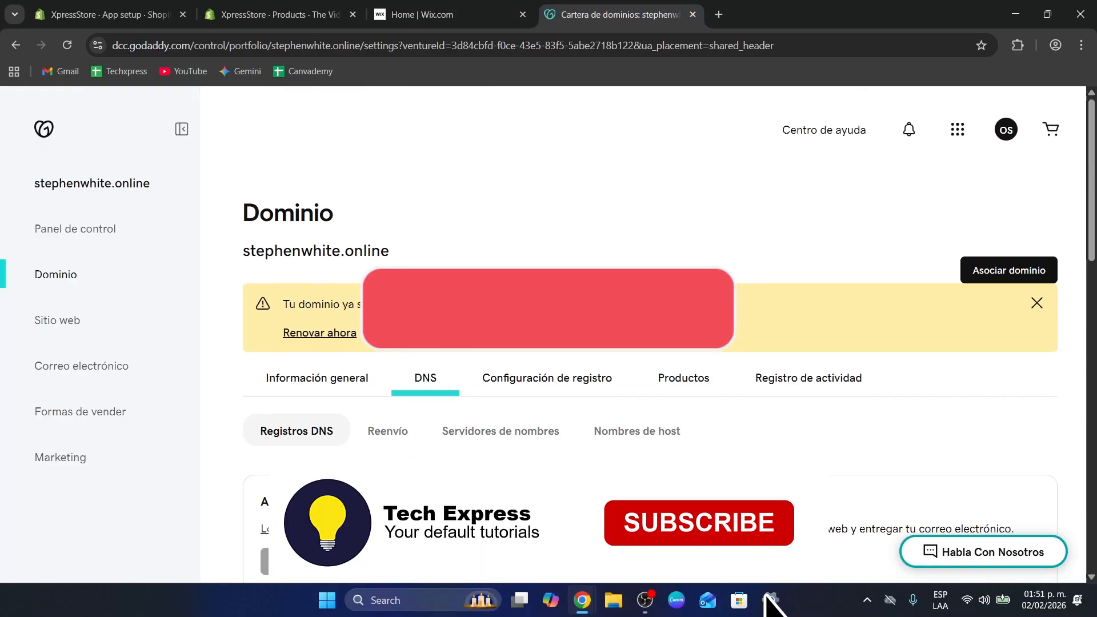